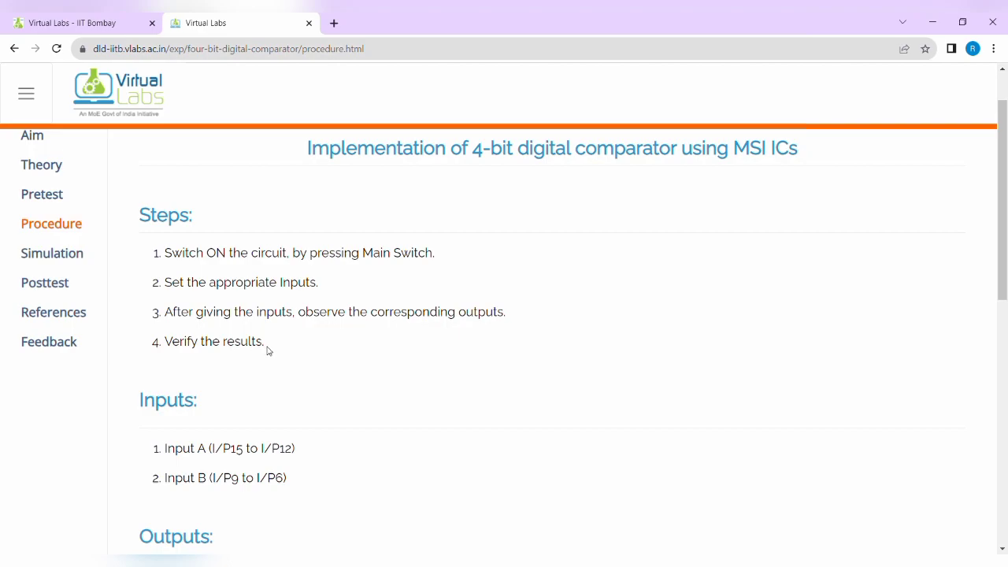
Step: Review the comparator procedure page, covering its steps, input and output assignments, and embedded video
scroll(271, 354, "down", 3)
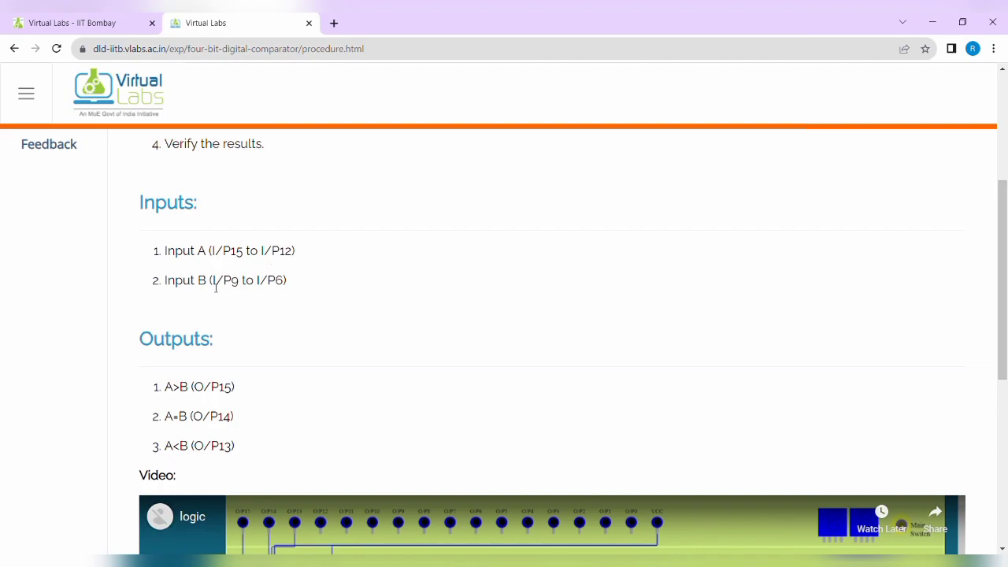
scroll(264, 286, "down", 3)
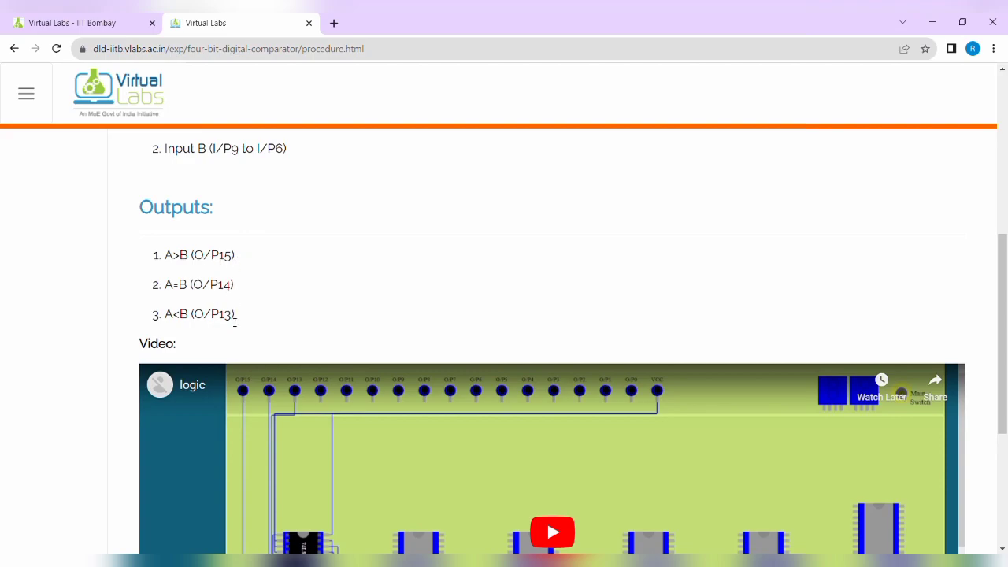
scroll(234, 324, "down", 3)
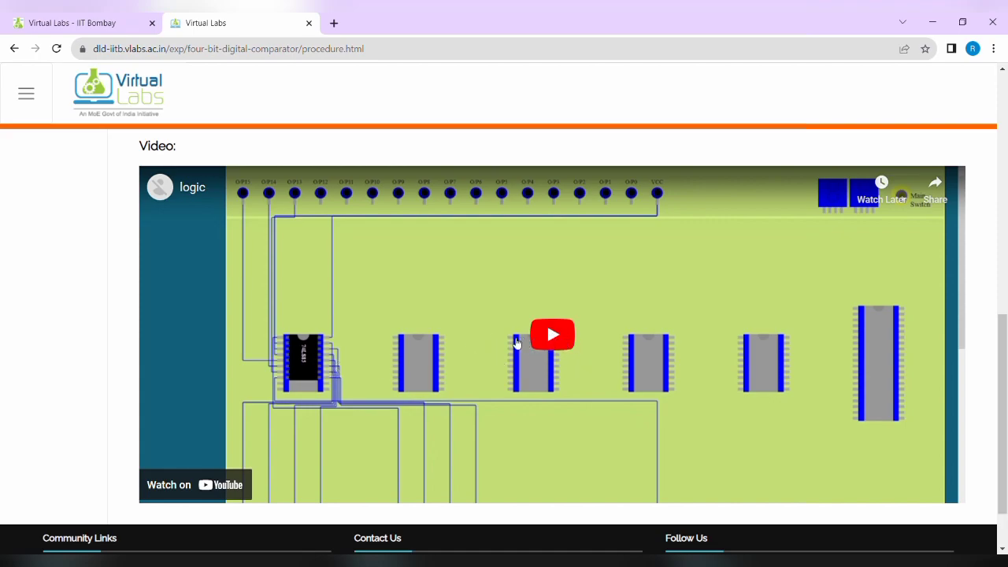
scroll(514, 345, "up", 3)
scroll(514, 345, "up", 5)
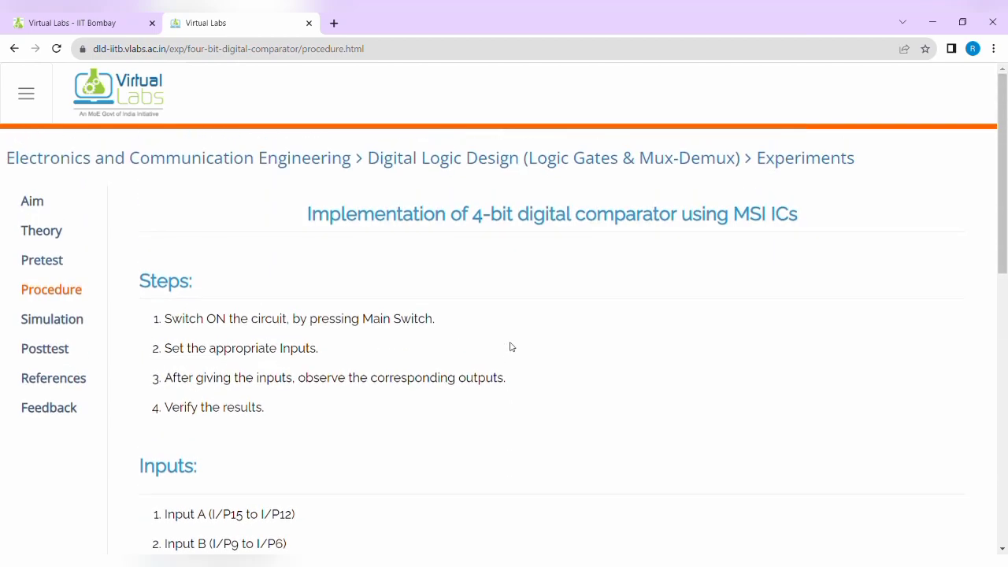
Step: Open the comparator simulation and switch on its main switch, checking the outputs with all A and B inputs low
left_click(59, 323)
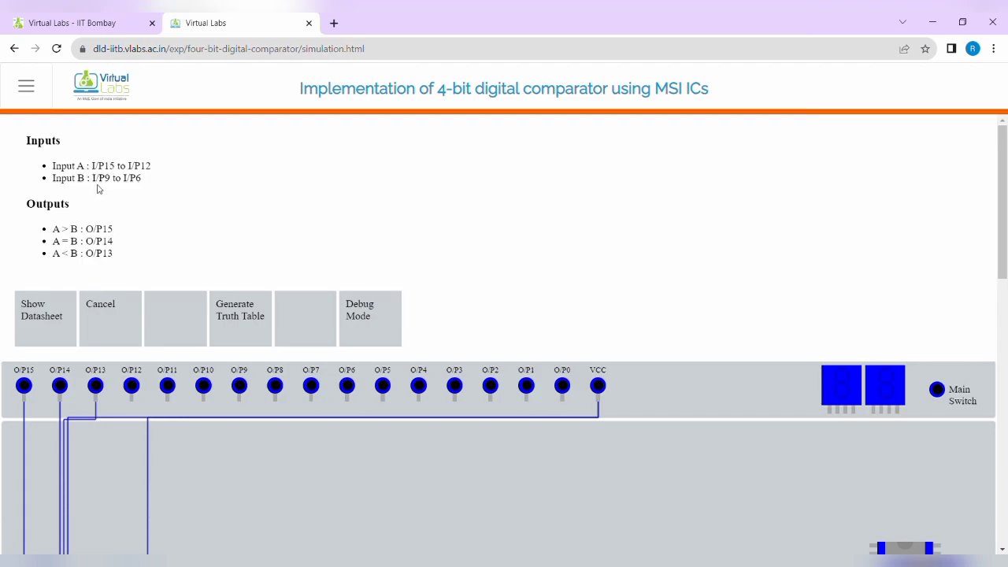
scroll(97, 186, "down", 1)
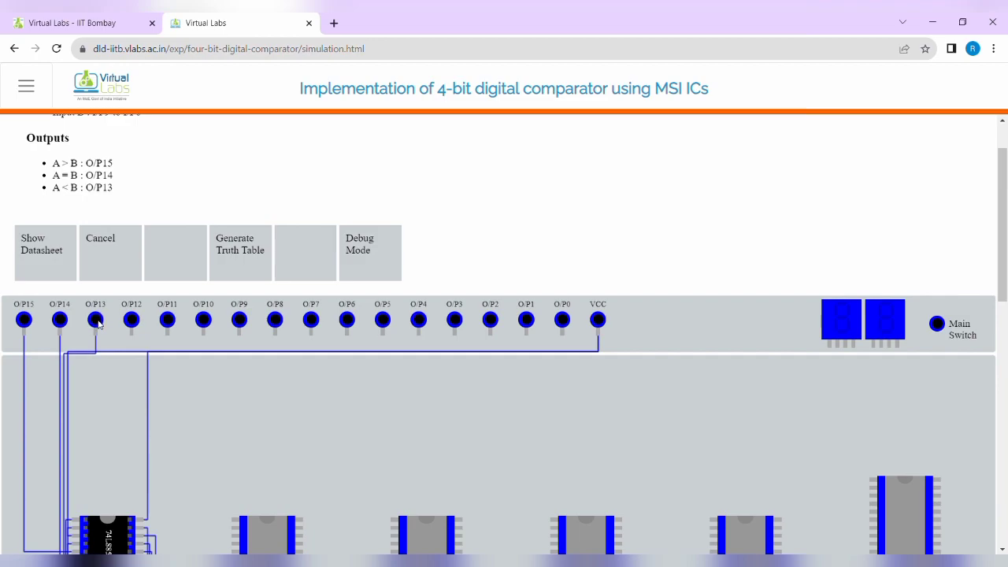
left_click(937, 324)
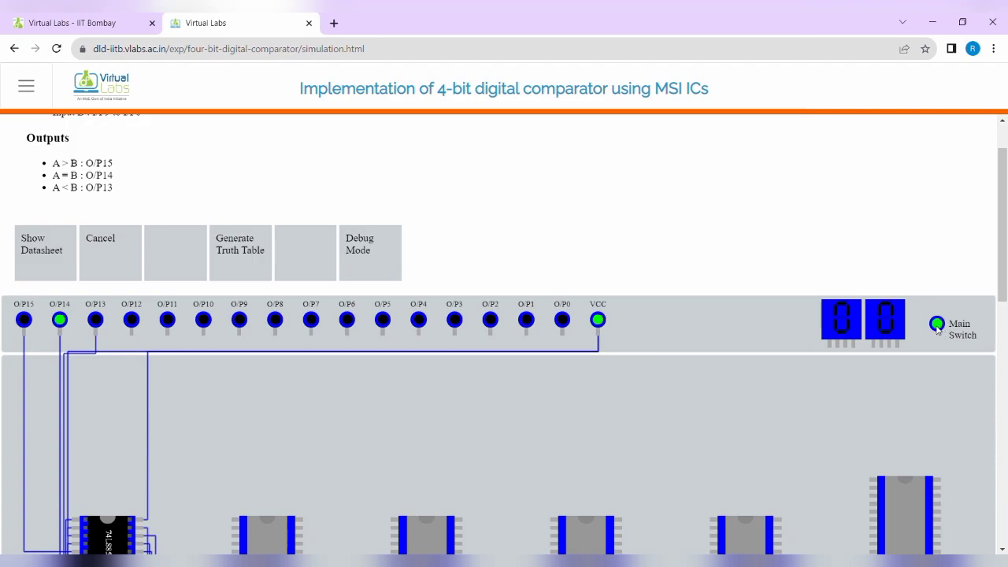
scroll(628, 327, "down", 5)
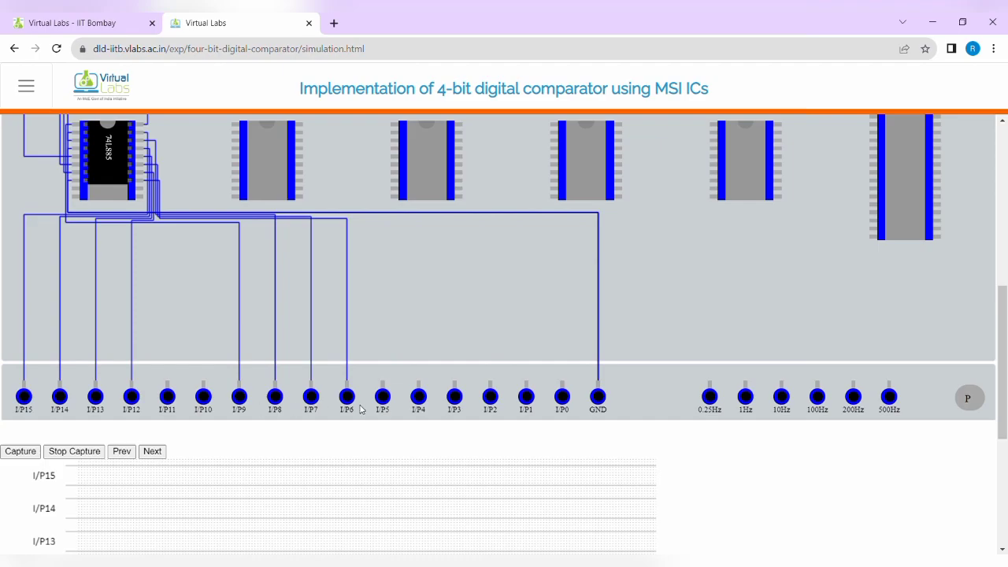
scroll(126, 404, "up", 2)
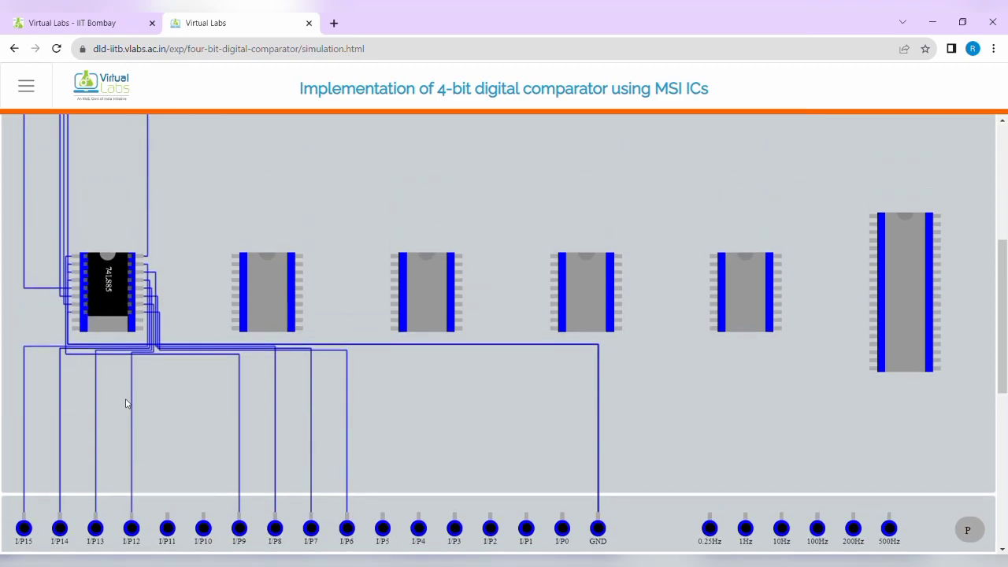
scroll(126, 405, "up", 4)
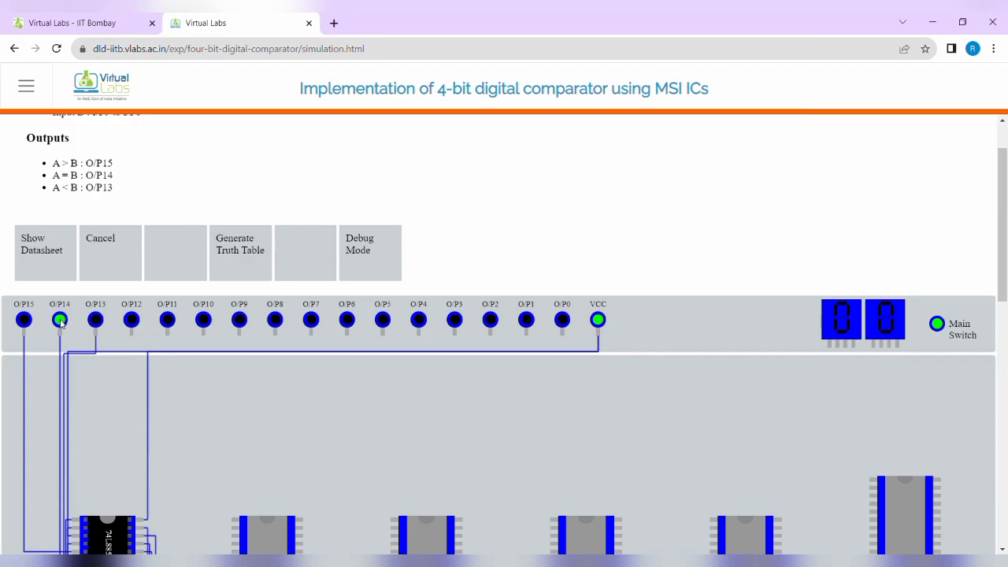
Step: Set all four bits of input B (I/P9 to I/P6) high and check the comparator outputs
scroll(62, 327, "down", 8)
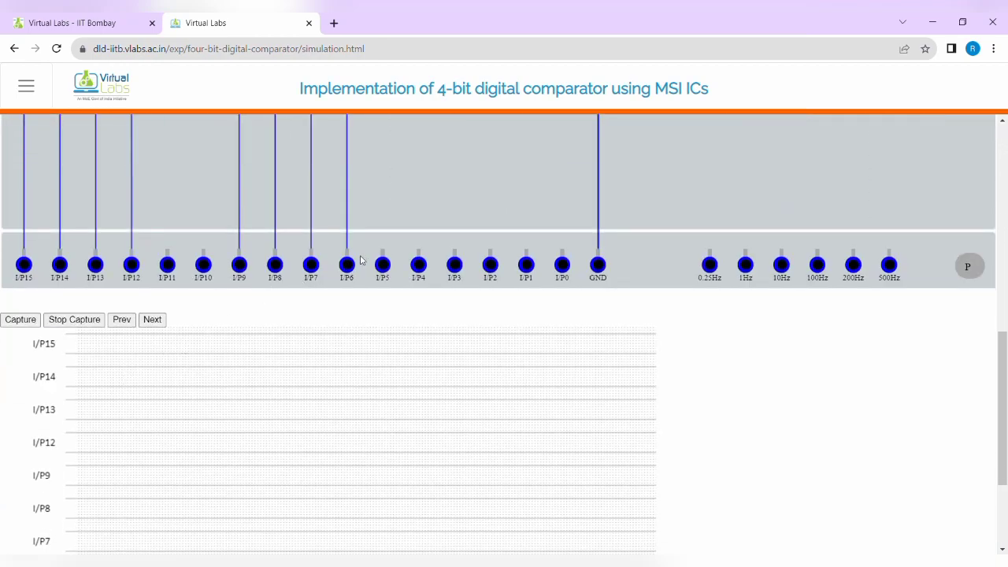
left_click(348, 265)
left_click(311, 265)
left_click(274, 264)
left_click(241, 266)
scroll(46, 277, "up", 5)
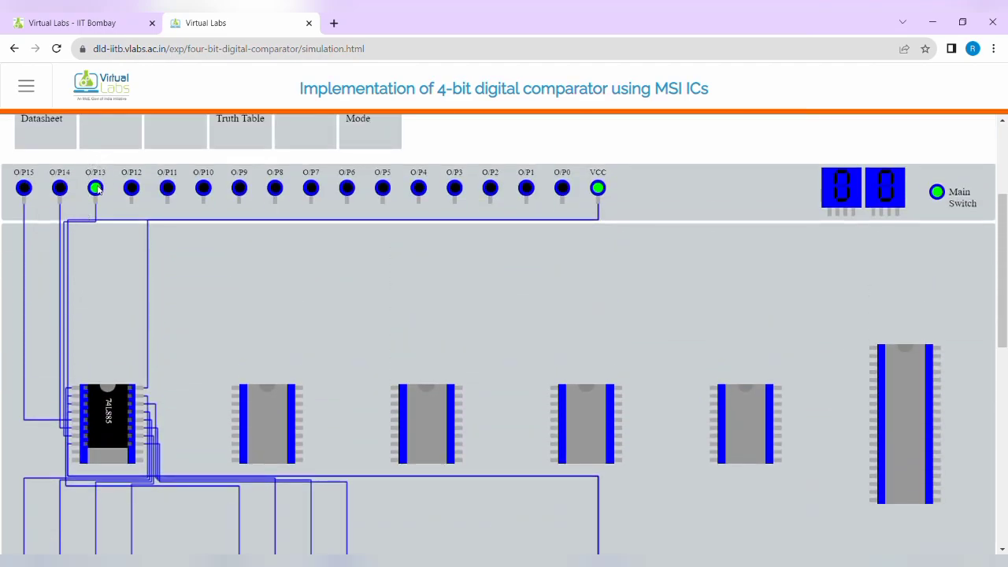
Step: Set all four bits of input A (I/P15 to I/P12) high and check the comparator outputs
scroll(117, 194, "down", 4)
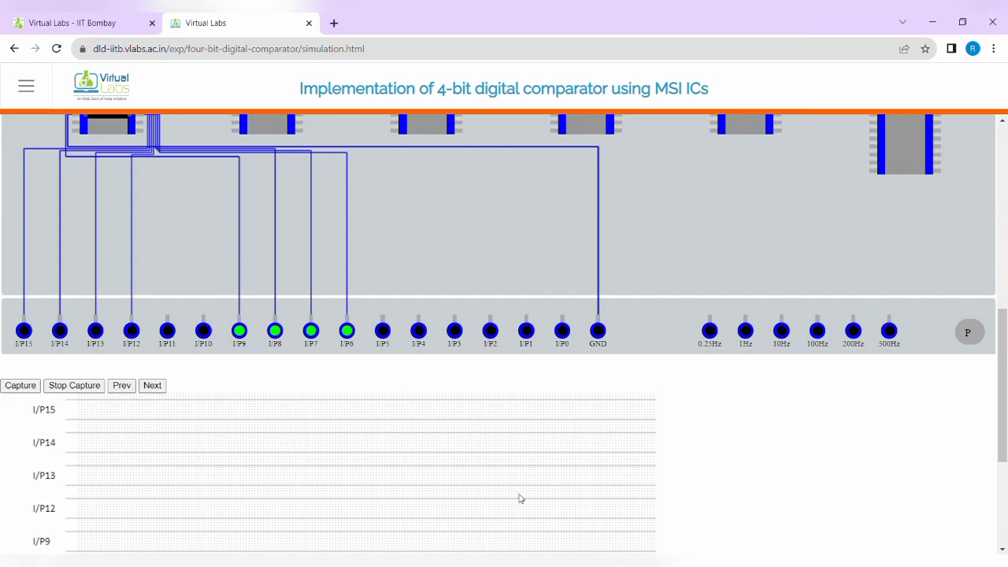
left_click(130, 331)
left_click(95, 331)
left_click(60, 331)
left_click(24, 331)
scroll(73, 338, "up", 5)
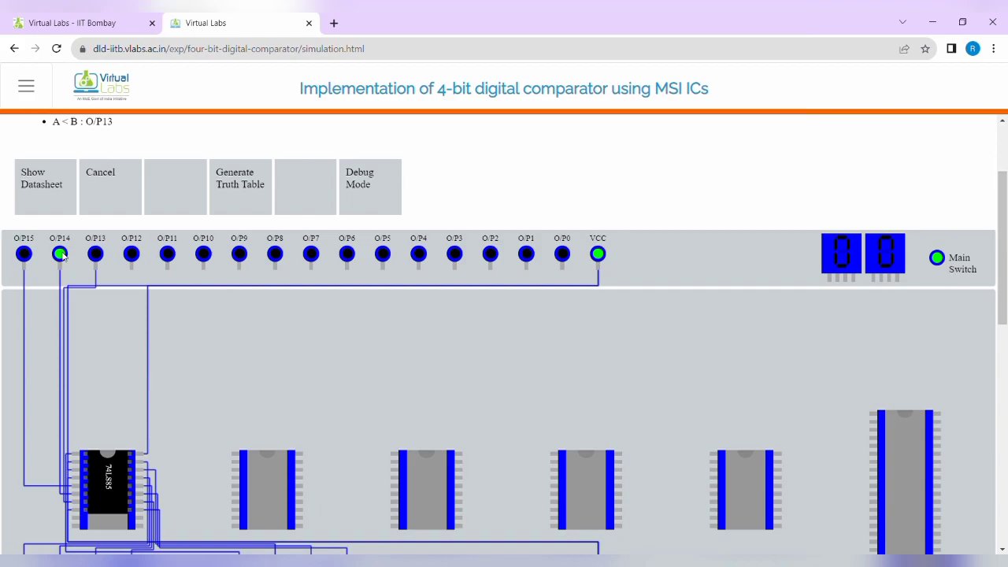
Step: Set all four bits of input B (I/P9 to I/P6) low and check which comparator output responds
scroll(115, 387, "down", 5)
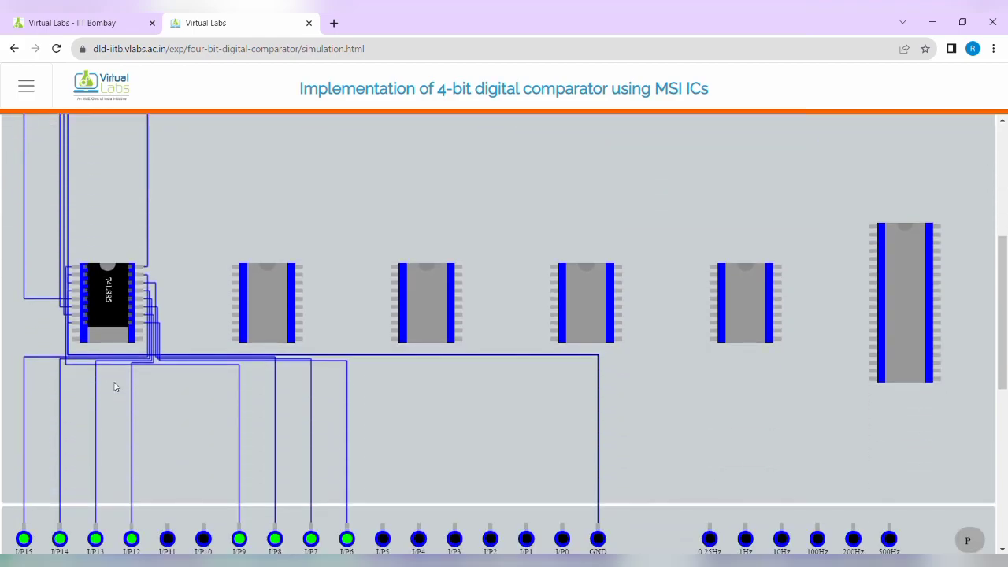
left_click(239, 332)
left_click(275, 332)
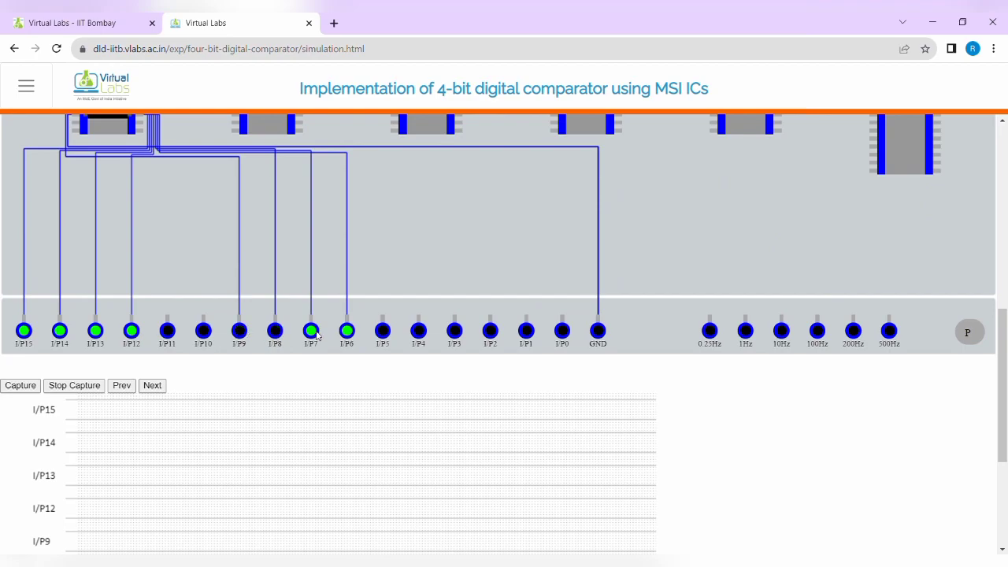
left_click(313, 333)
left_click(347, 332)
scroll(14, 347, "up", 5)
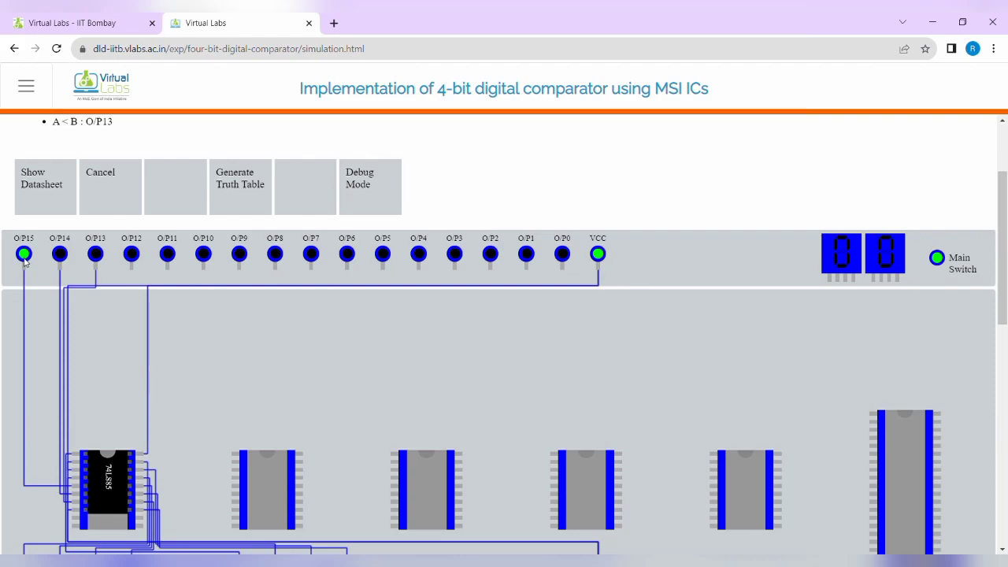
Step: Capture the timing waveforms with A high and B low, stop the capture, and examine the input and output traces
scroll(94, 288, "down", 3)
scroll(95, 289, "down", 4)
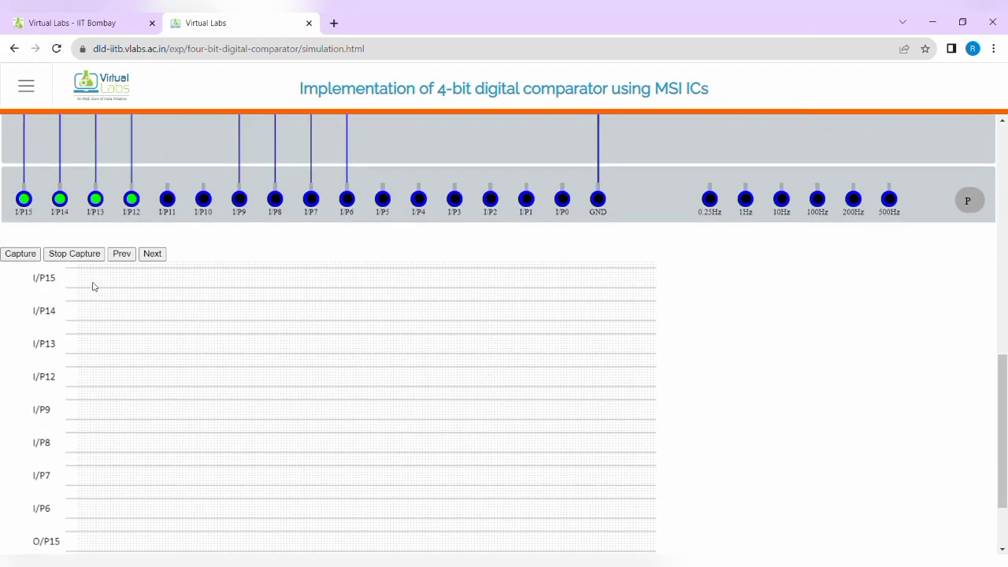
left_click(19, 257)
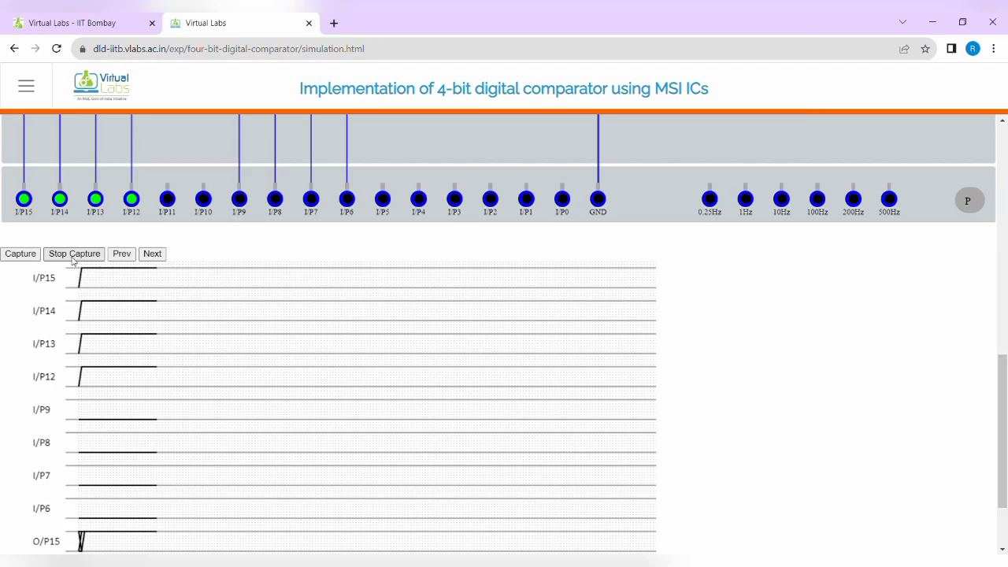
left_click(74, 257)
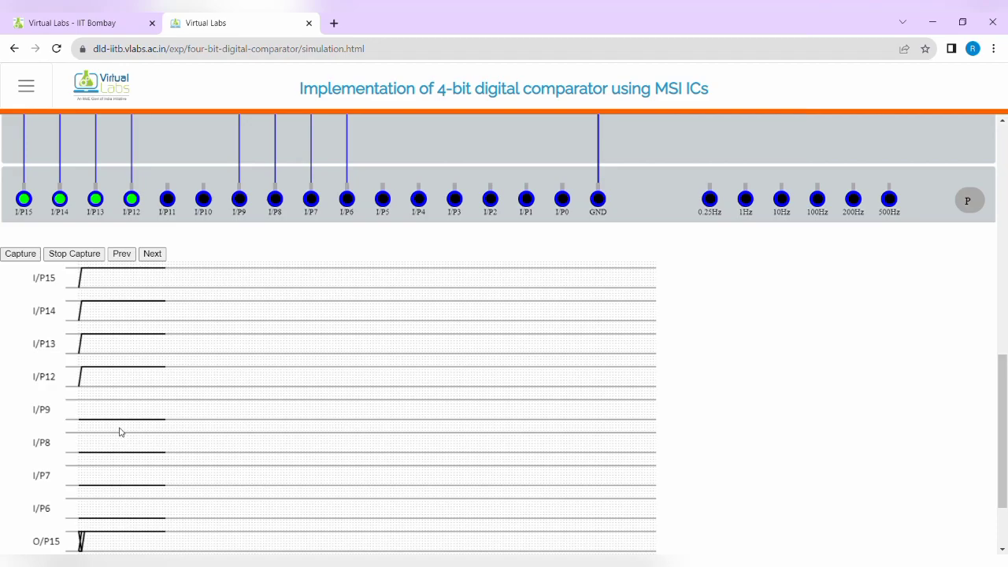
scroll(119, 431, "down", 1)
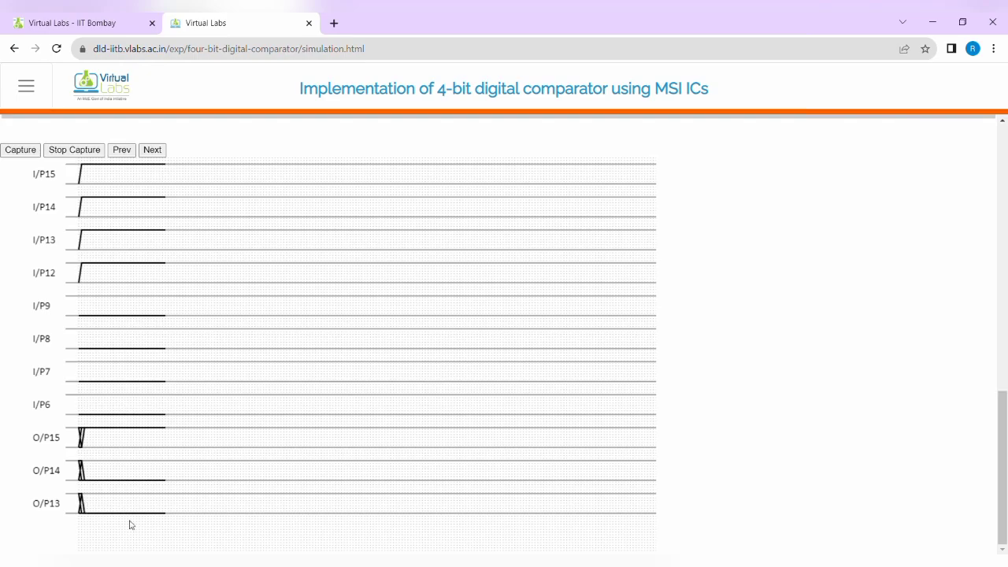
Step: Switch input B's bits I/P9, I/P8, I/P7 and I/P6 back to high so that B equals A
scroll(110, 500, "up", 5)
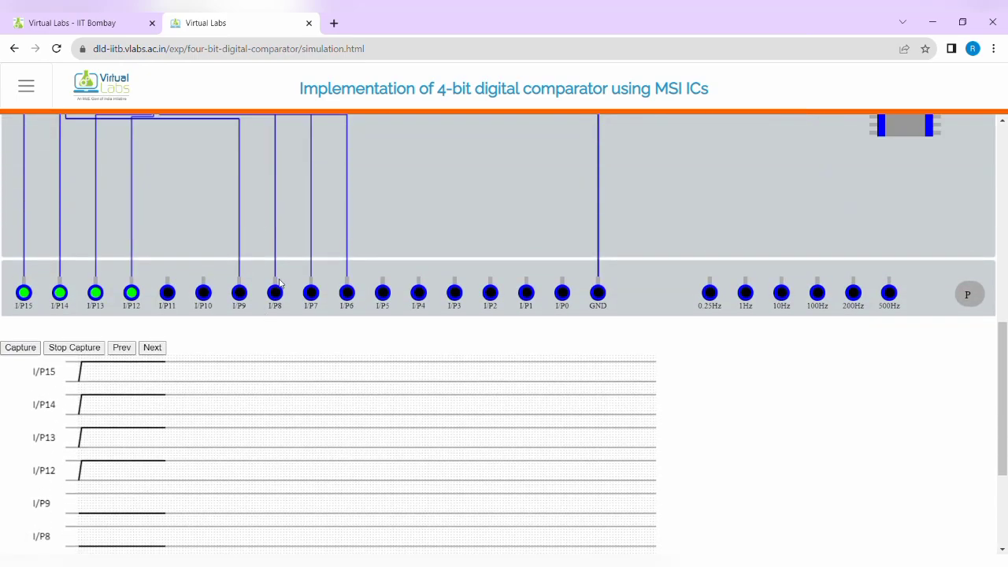
left_click(241, 299)
left_click(275, 297)
left_click(311, 296)
left_click(347, 299)
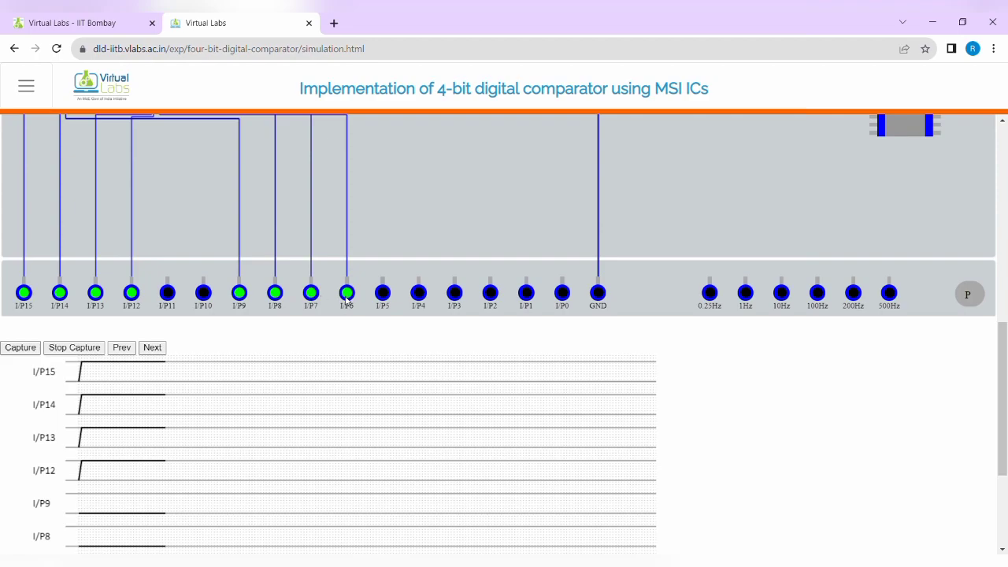
Step: Continue the waveform capture with A and B both high, and examine the O/P15, O/P14 and O/P13 traces
left_click(36, 355)
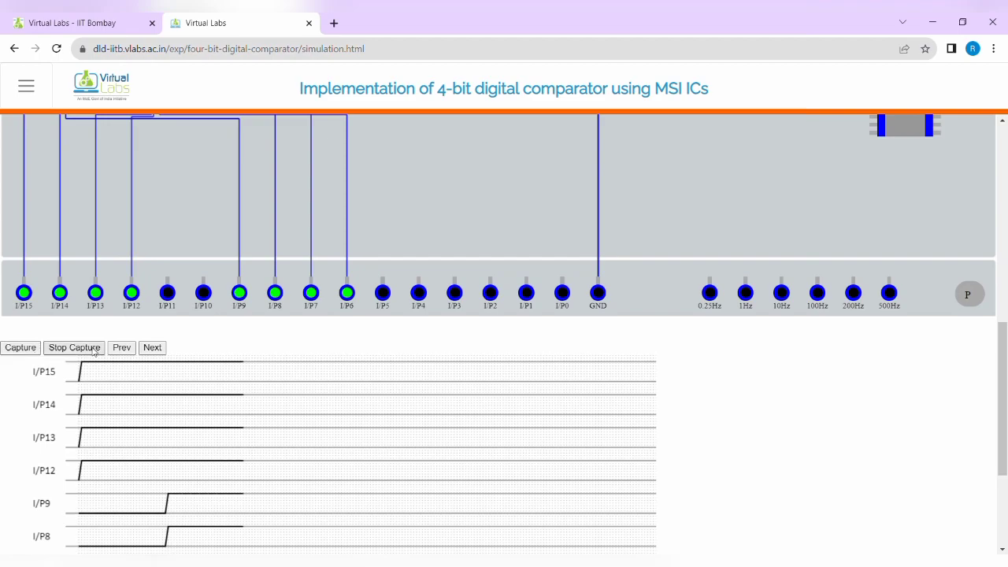
scroll(93, 361, "down", 1)
scroll(93, 361, "down", 2)
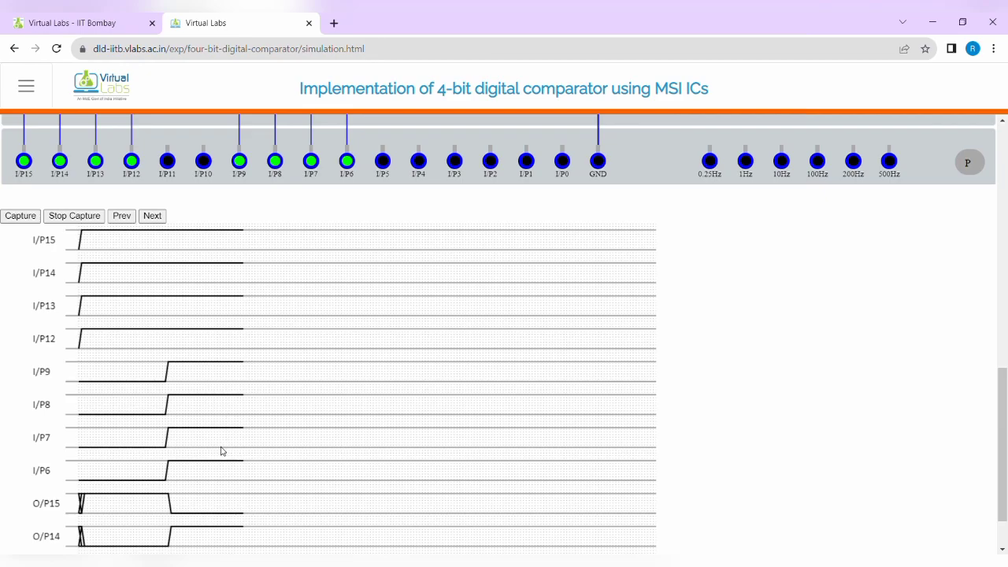
scroll(222, 452, "down", 1)
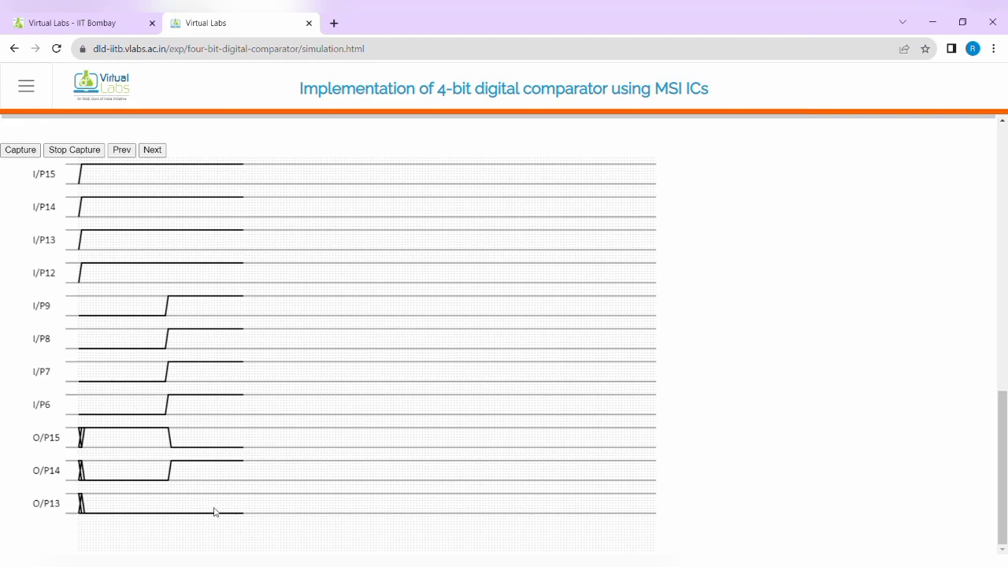
Step: Switch off the comparator circuit's main switch
scroll(213, 512, "up", 9)
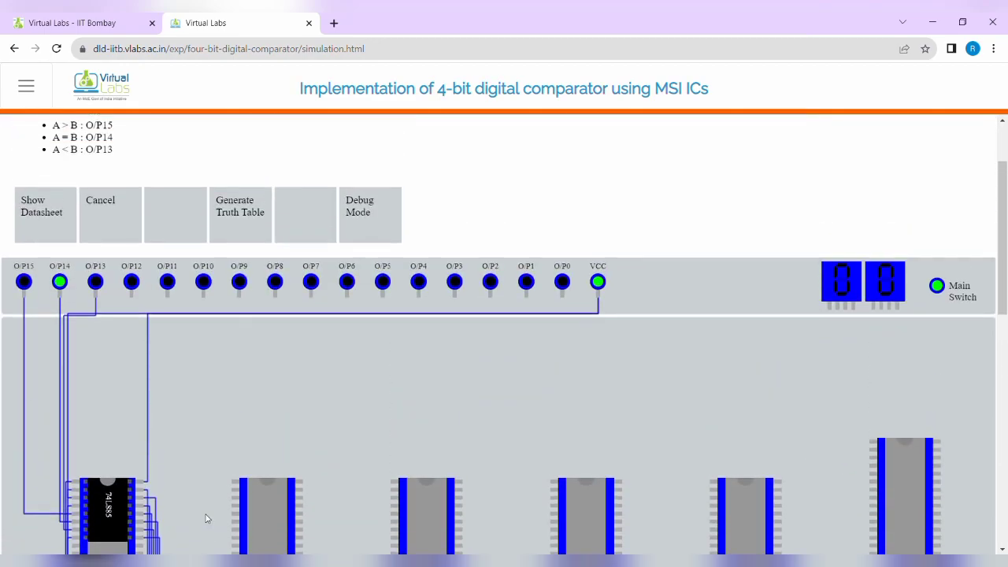
scroll(202, 527, "up", 1)
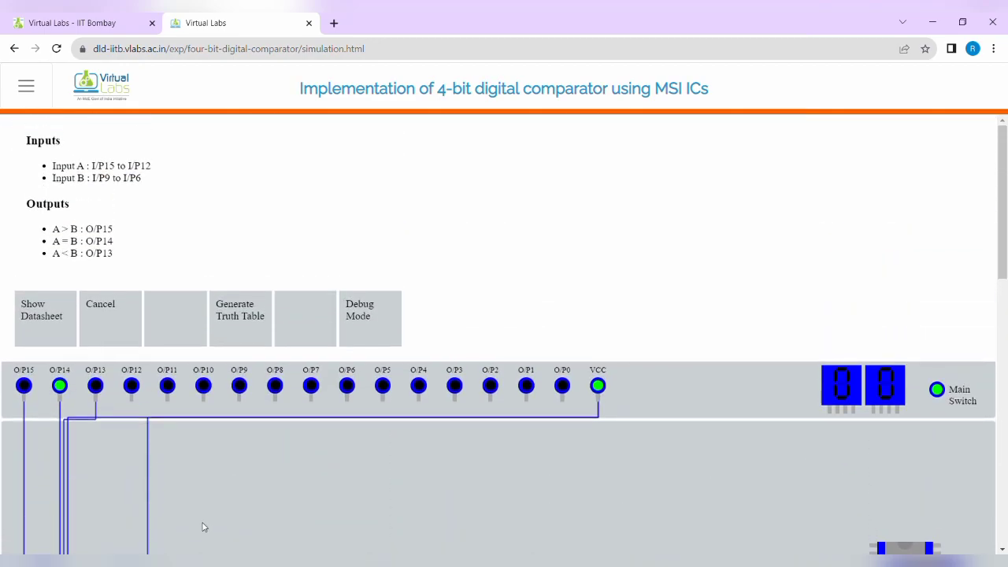
left_click(938, 391)
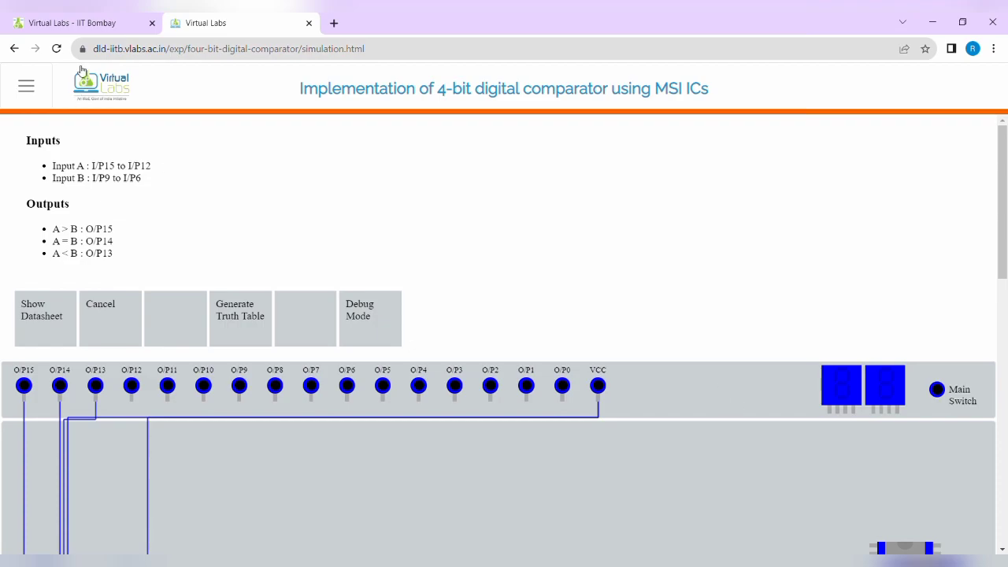
Step: Leave the simulation and view the experiment's Posttest questions, References and Feedback pages
left_click(14, 49)
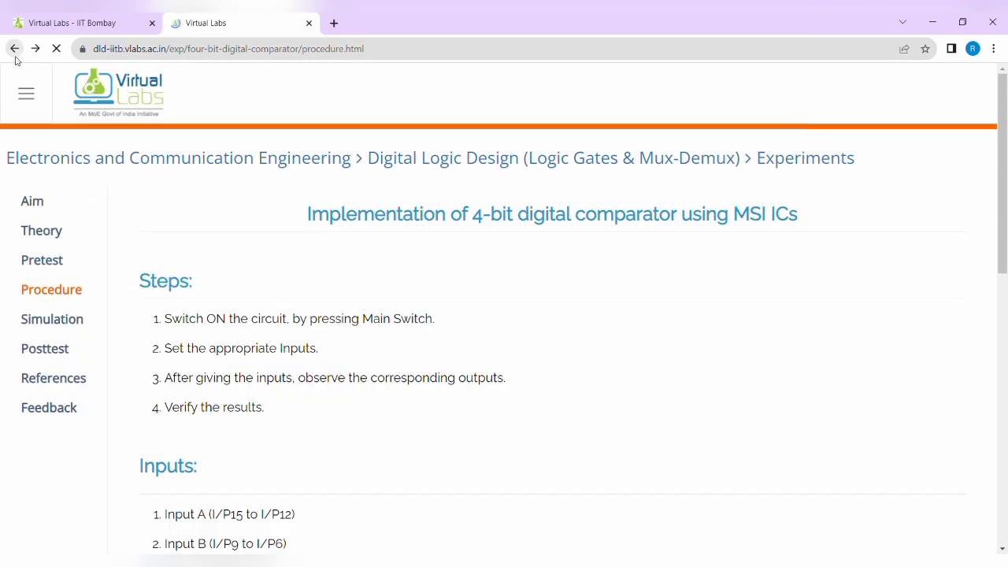
left_click(52, 353)
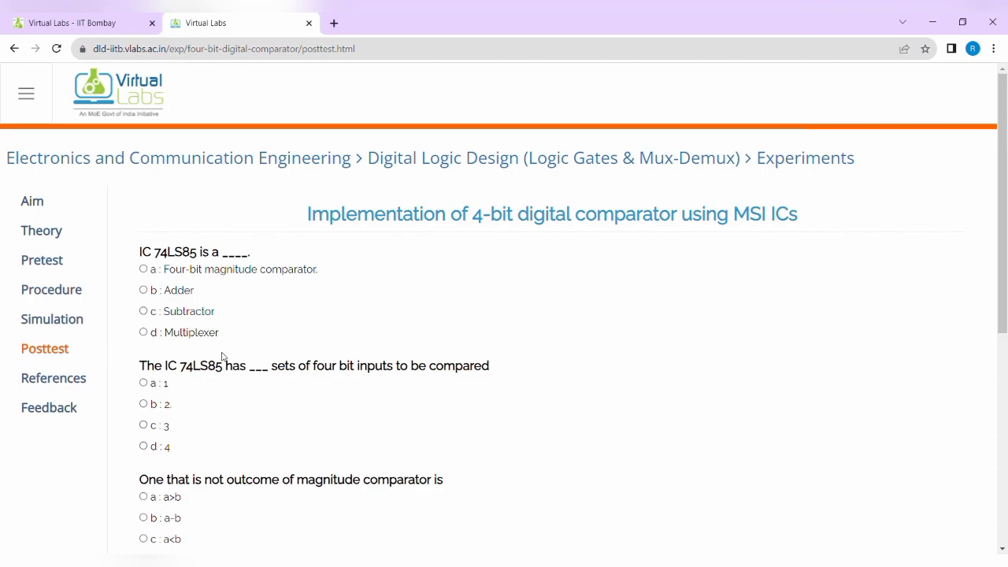
scroll(223, 357, "down", 3)
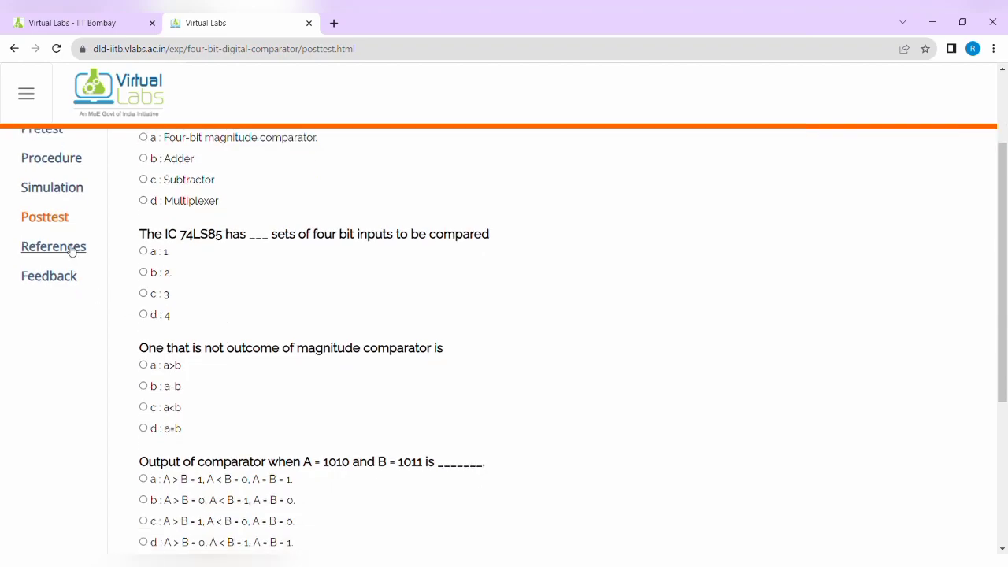
left_click(72, 246)
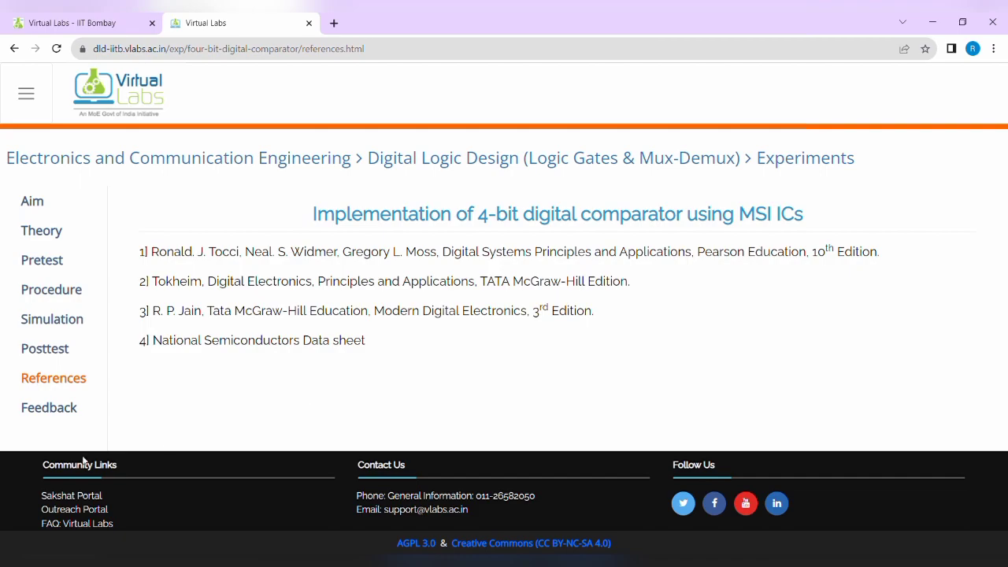
left_click(51, 410)
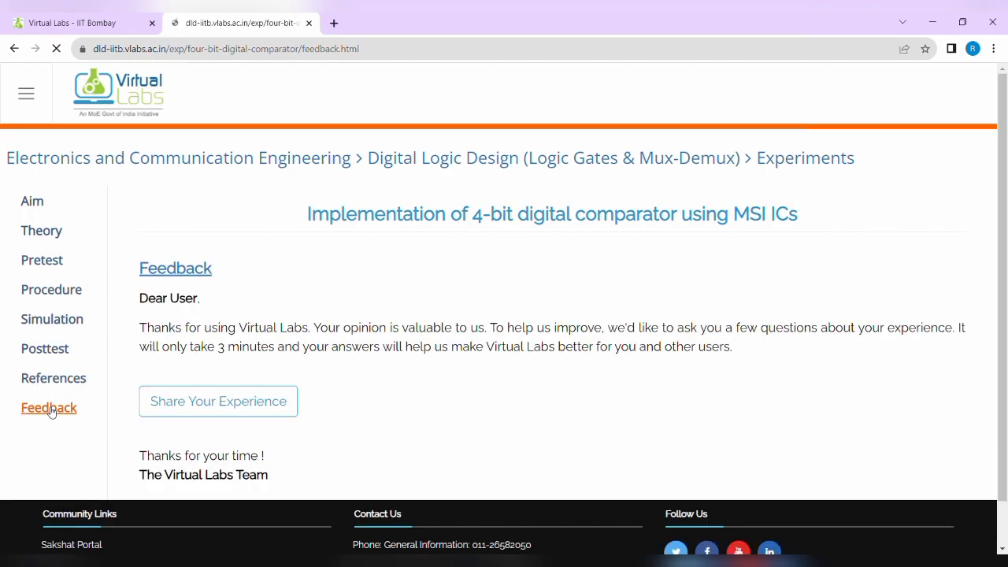